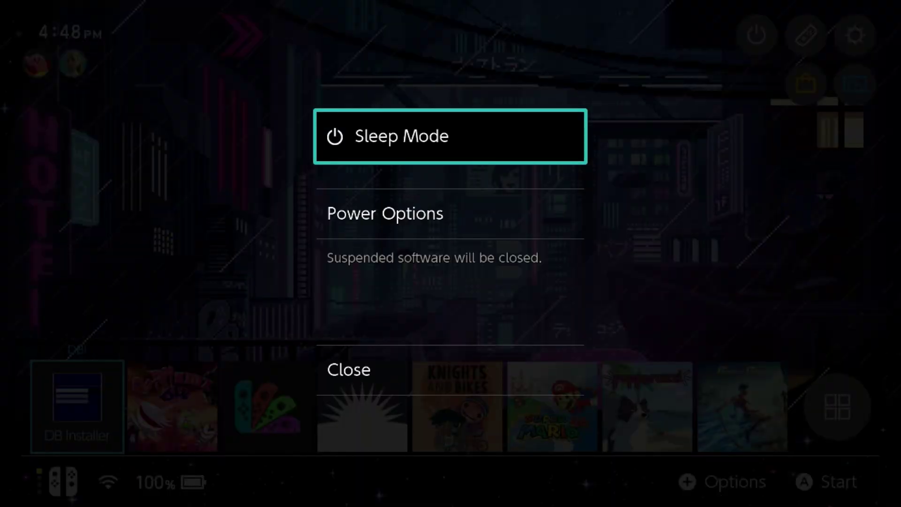
- Open the console's Power Options
click(449, 213)
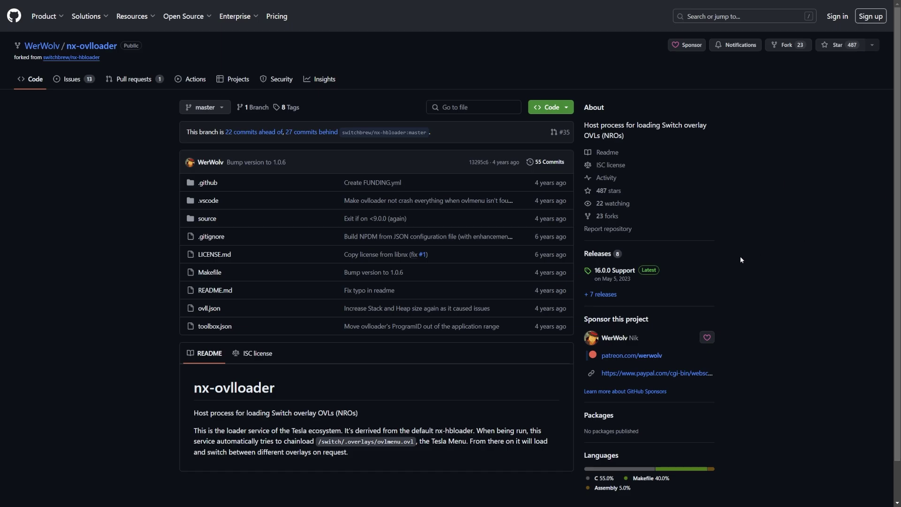
- Open the releases pages of the nx-ovlloader and Tesla-Menu repositories
click(600, 254)
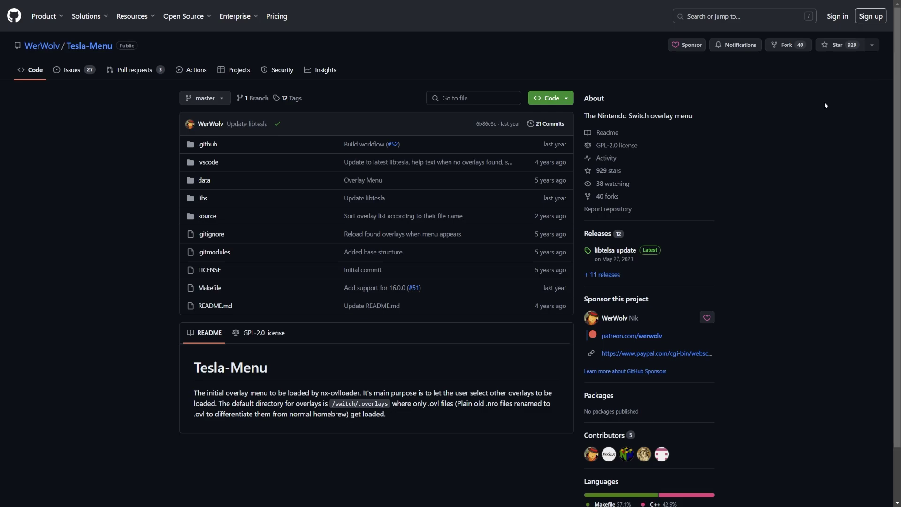
click(595, 234)
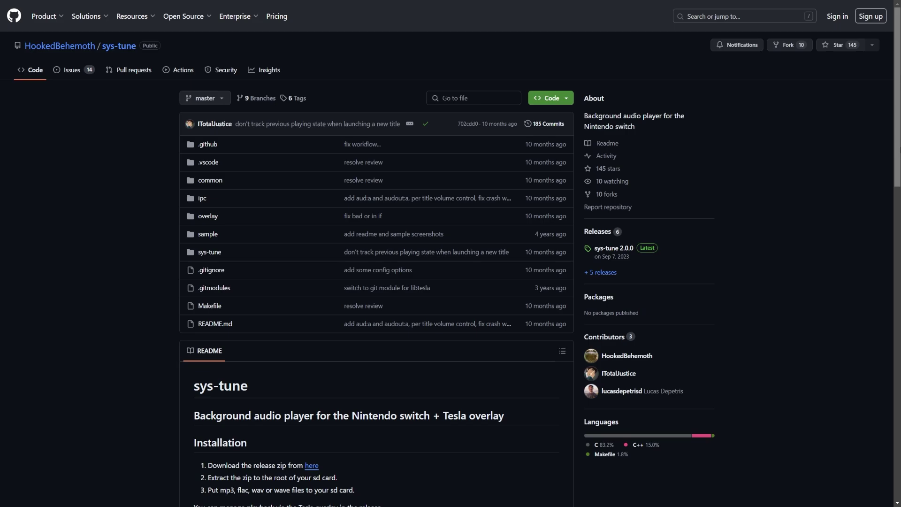
- Read through the sys-tune README and open the repository's releases page to the sys-tune 2.0.0 release
scroll(407, 210, down, 5)
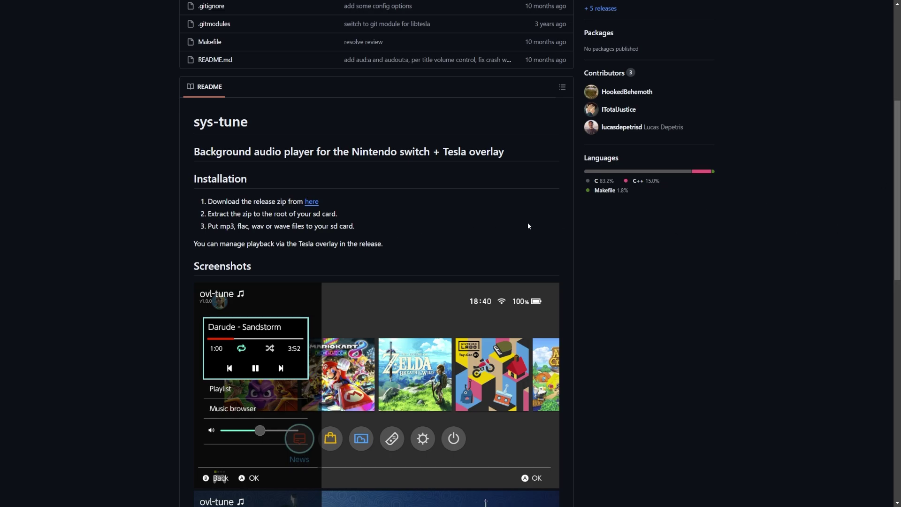
scroll(528, 226, down, 12)
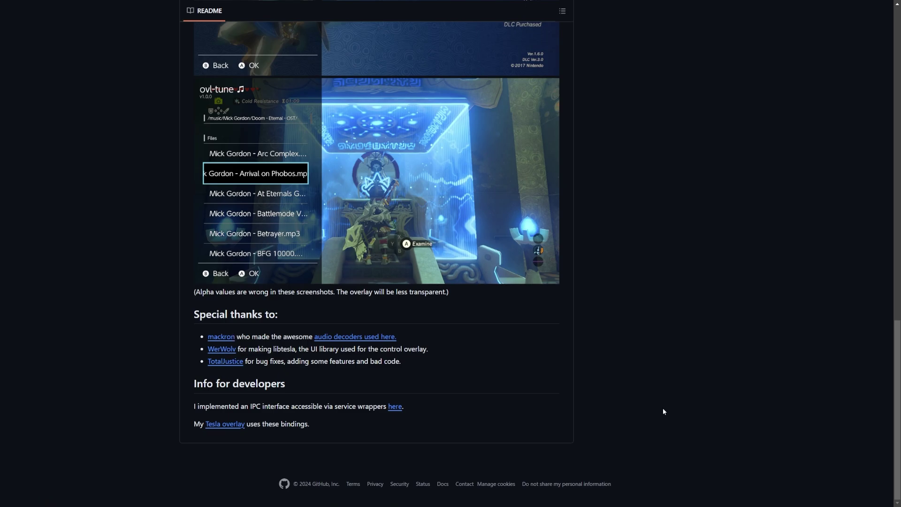
scroll(663, 411, up, 15)
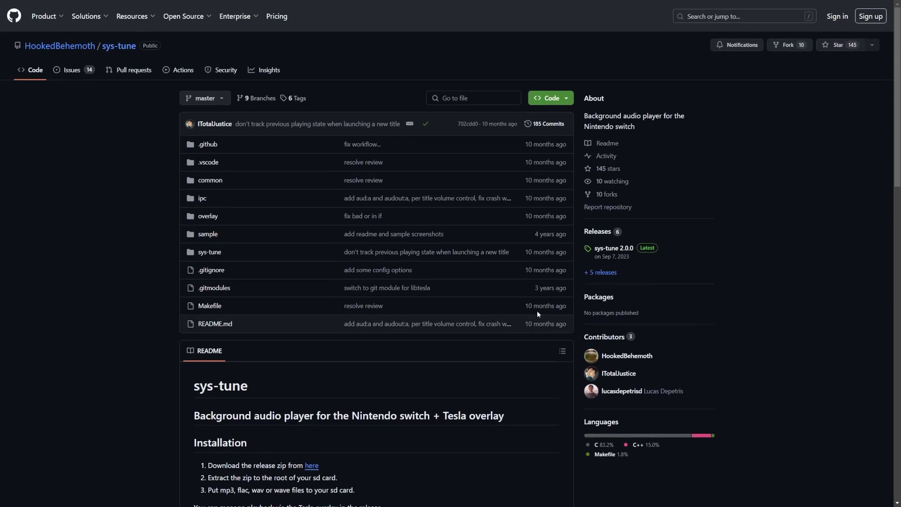
click(598, 231)
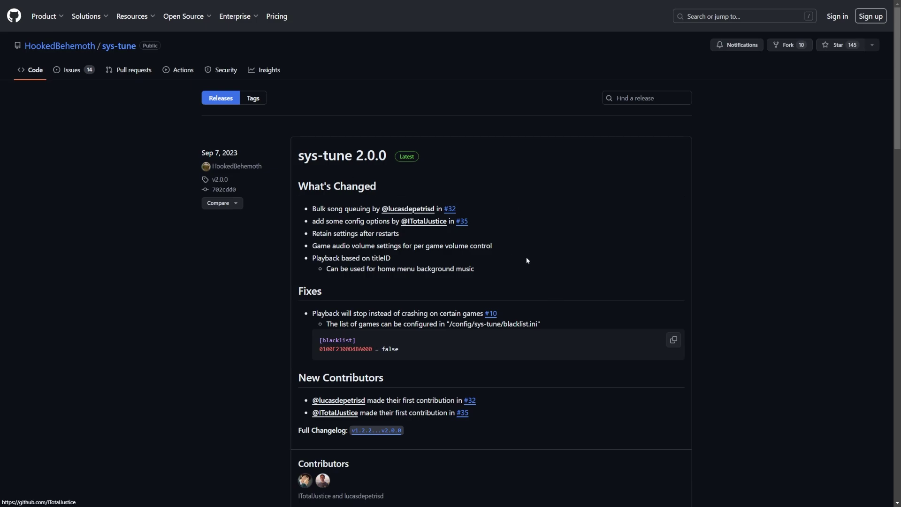
scroll(525, 257, down, 2)
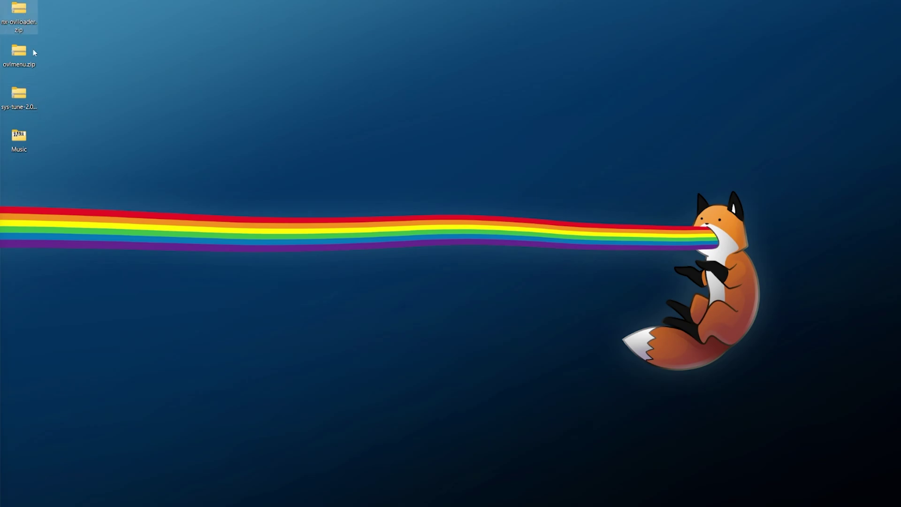
click(27, 96)
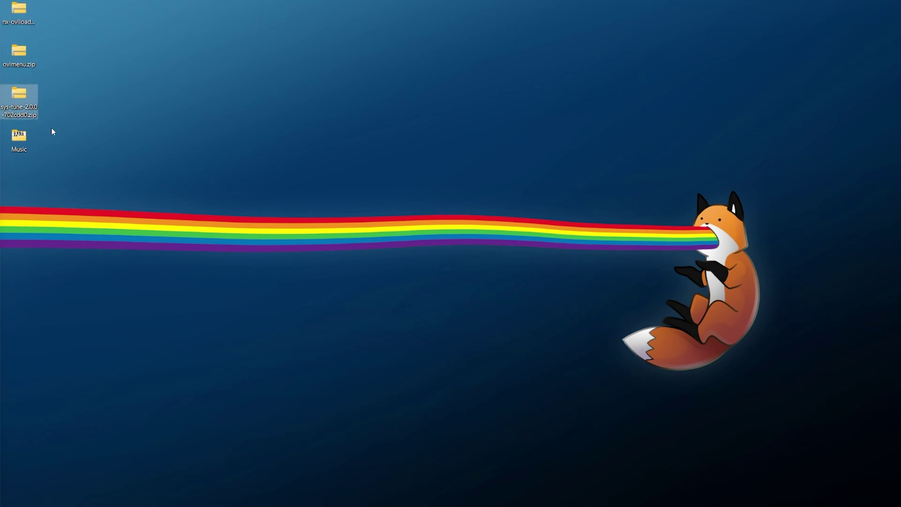
click(24, 21)
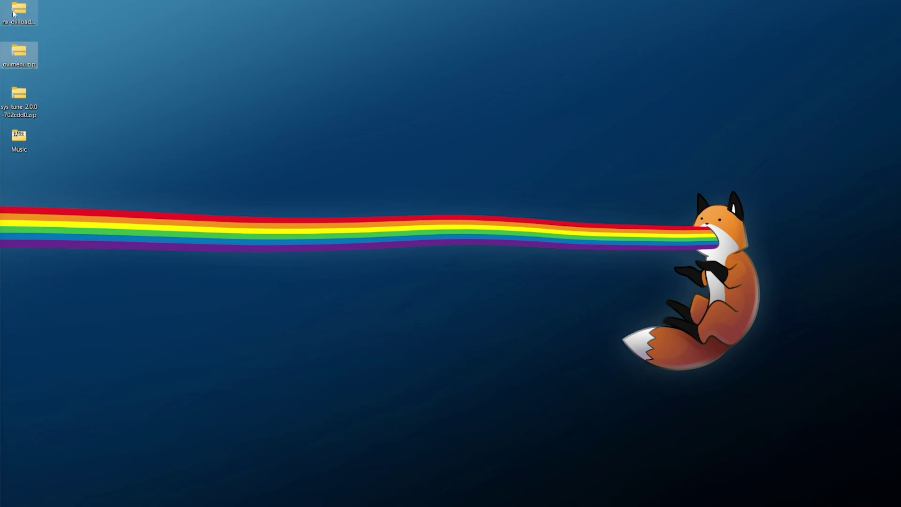
click(21, 99)
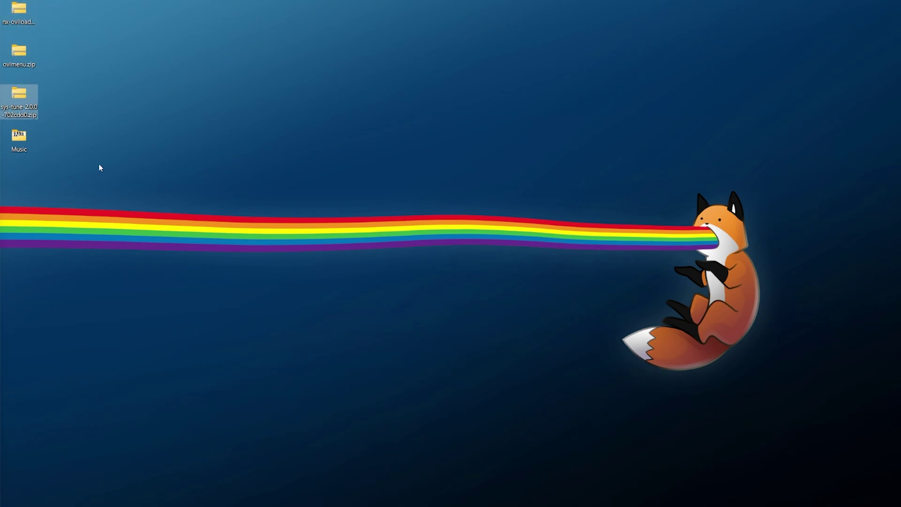
click(27, 140)
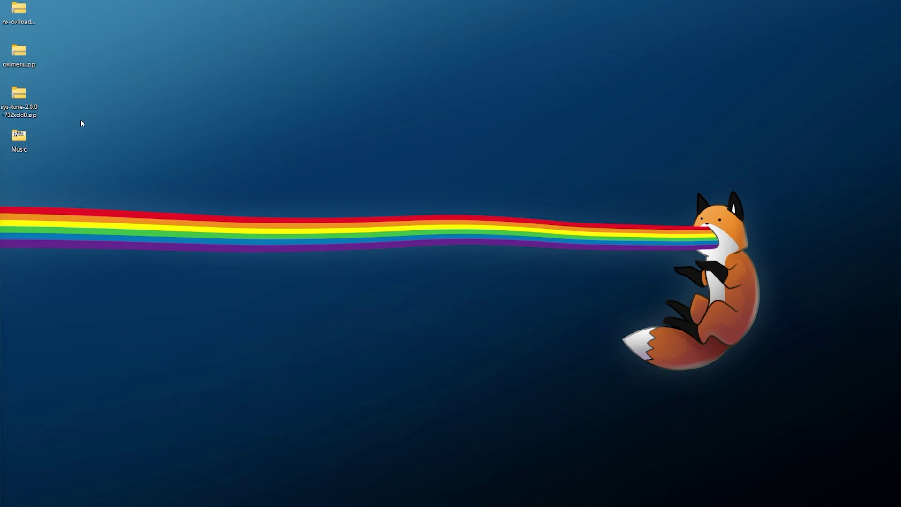
- Extract nx-ovlloader.zip with 7-Zip into its own nx-ovlloader folder on the desktop
click(19, 14)
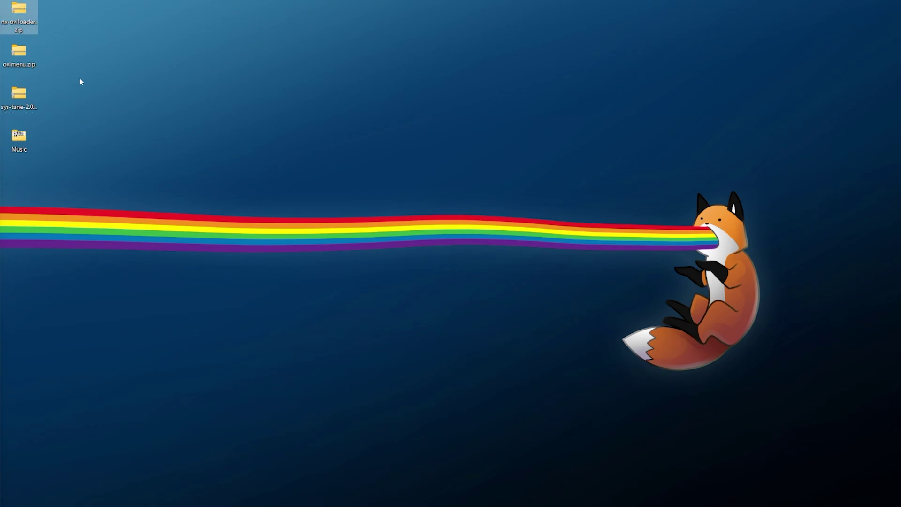
right_click(27, 16)
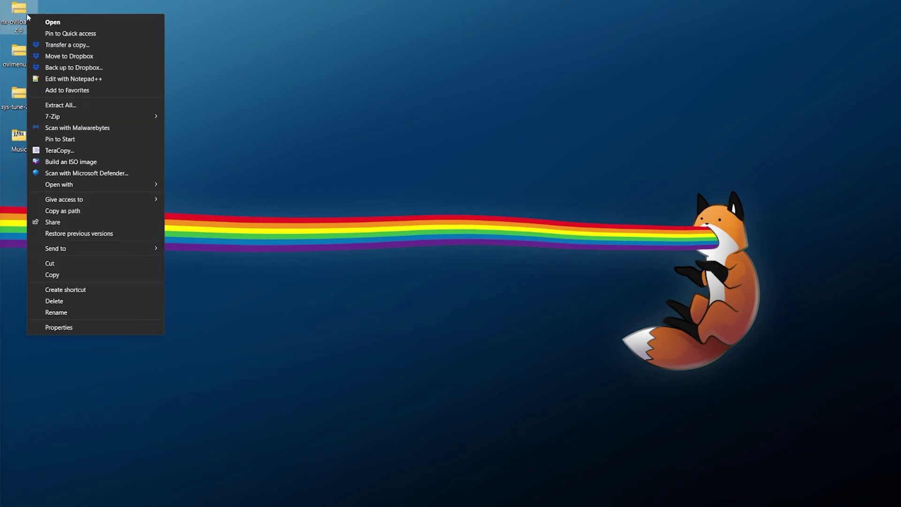
mouse_move(72, 117)
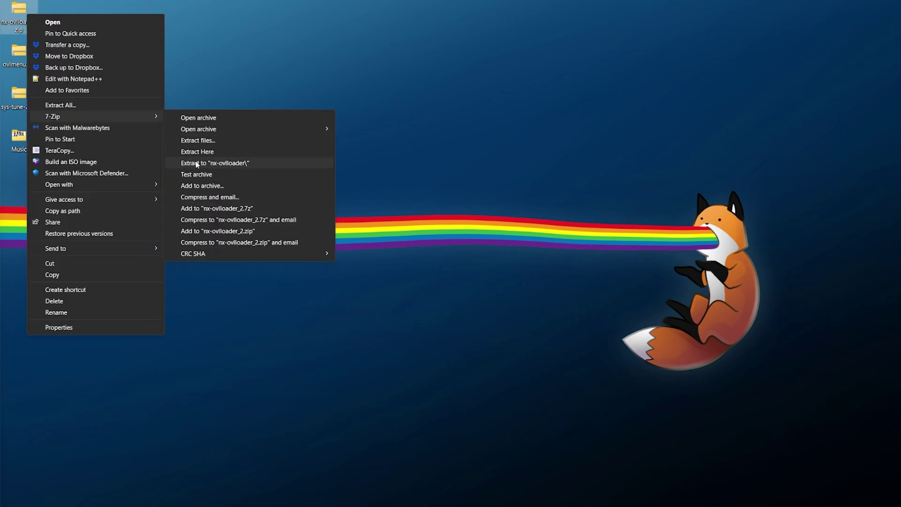
click(215, 163)
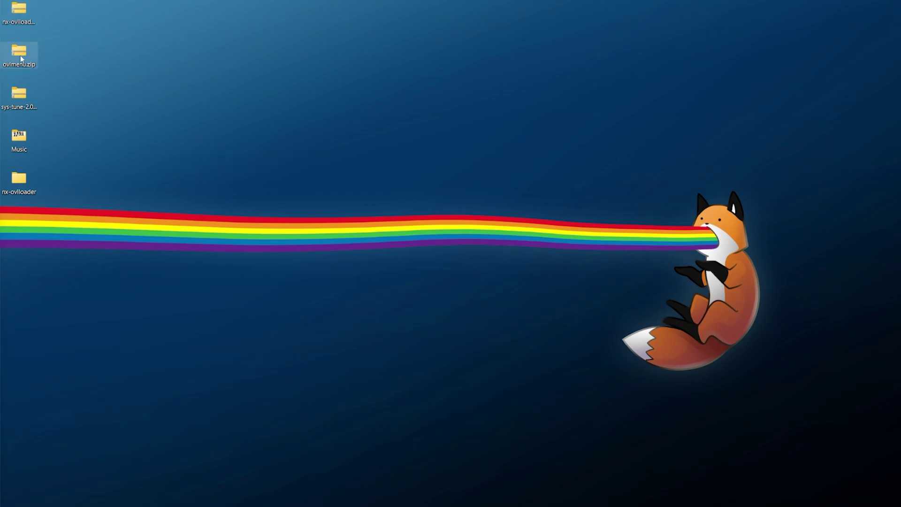
- Extract ovlmenu.zip and the sys-tune-2.0.0-702cdd0 archive with 7-Zip, each into its own folder on the desktop
right_click(21, 57)
mouse_move(70, 158)
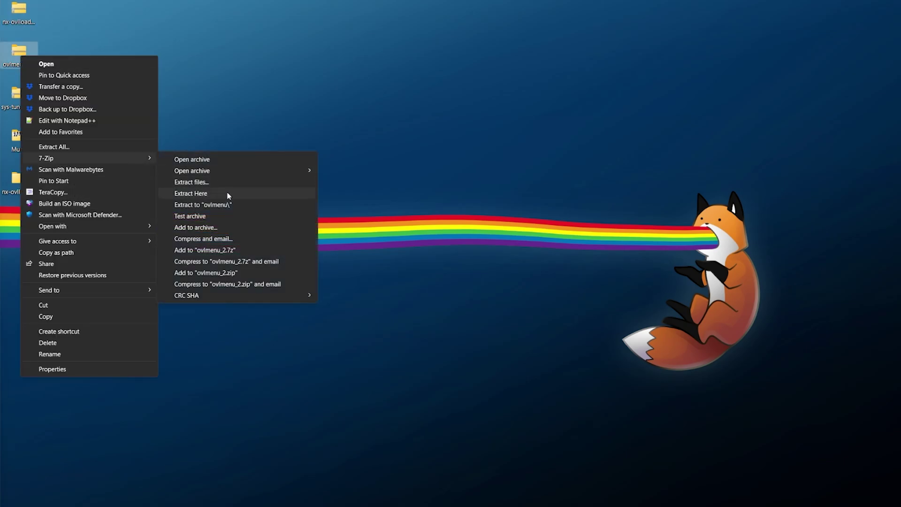
click(220, 208)
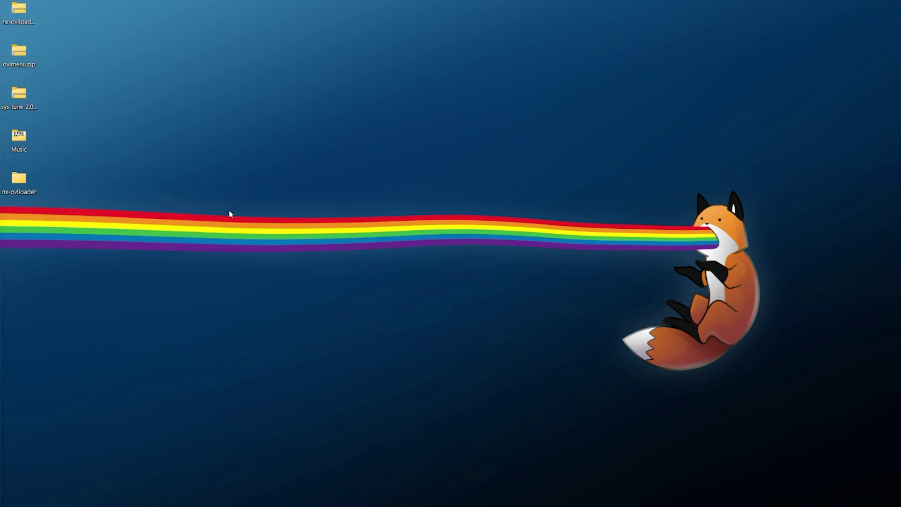
right_click(24, 96)
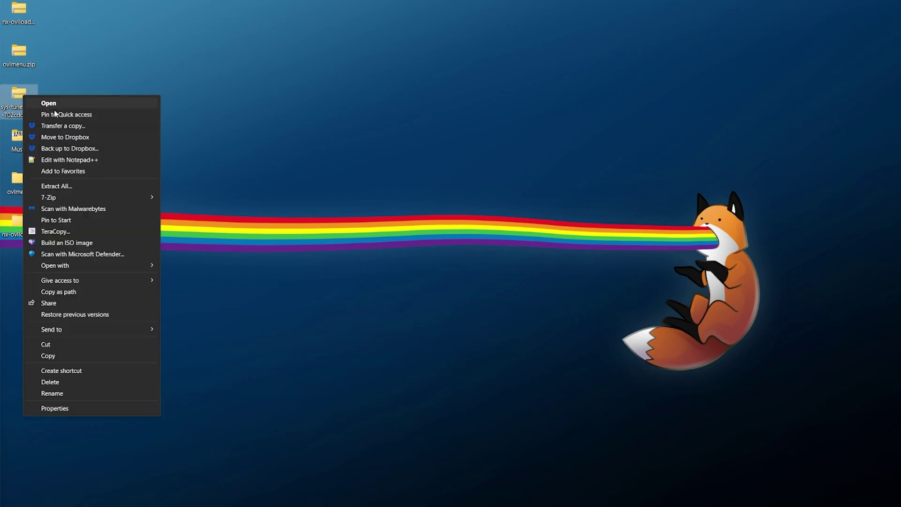
mouse_move(70, 197)
click(233, 243)
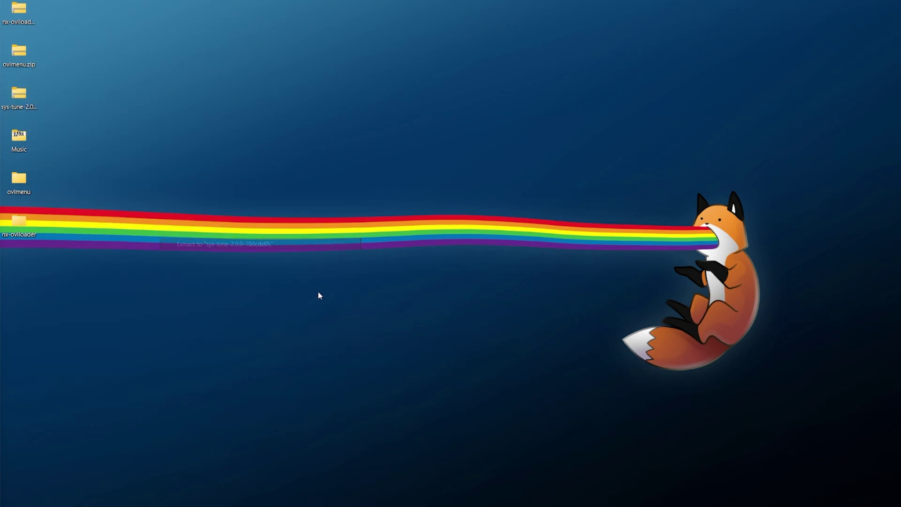
- Copy the atmosphere folder from the extracted nx-ovlloader folder to the root of the SWITCH SD (H:) drive
key(super+e)
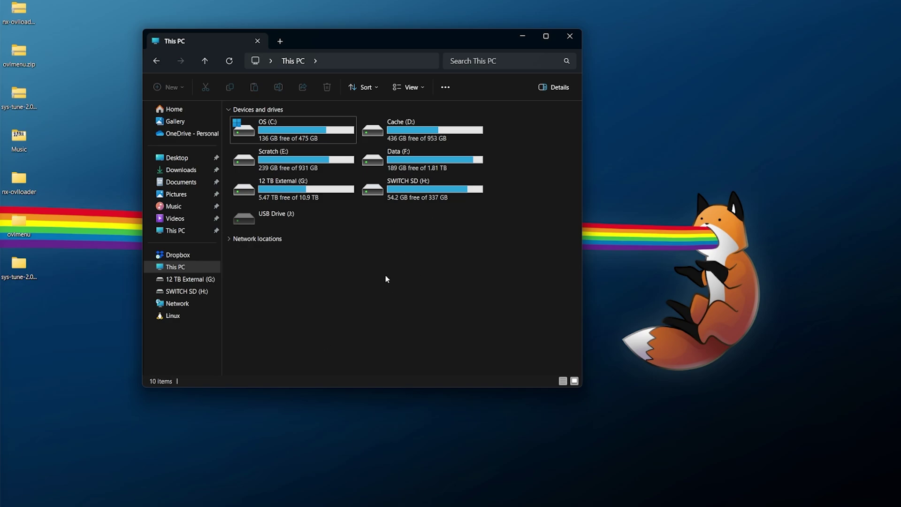
double_click(402, 196)
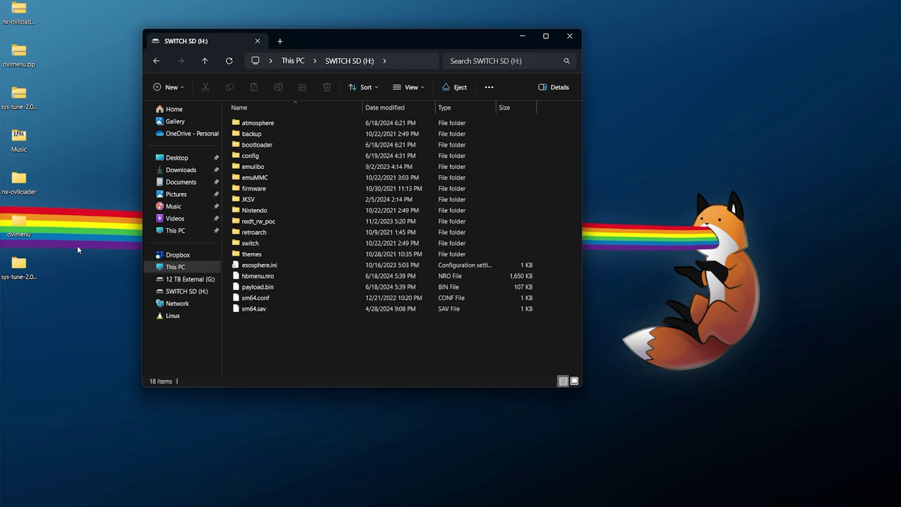
double_click(19, 179)
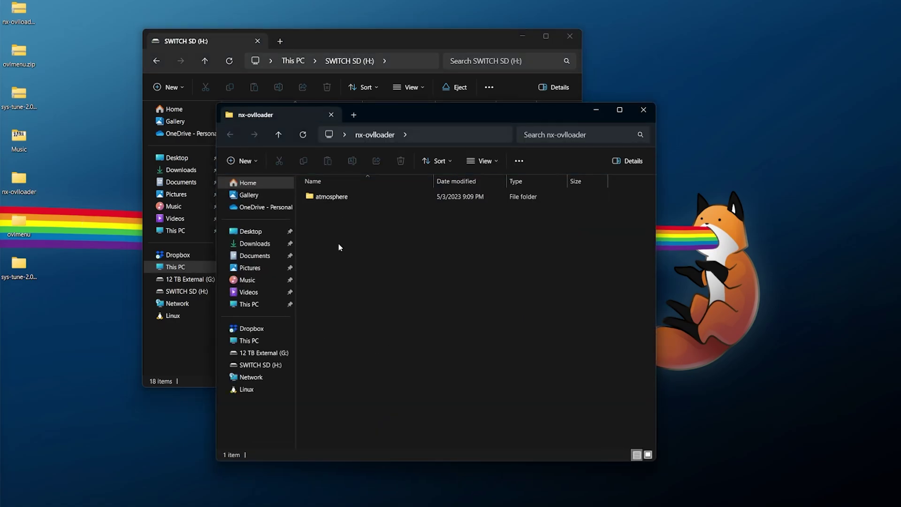
click(333, 197)
right_click(333, 197)
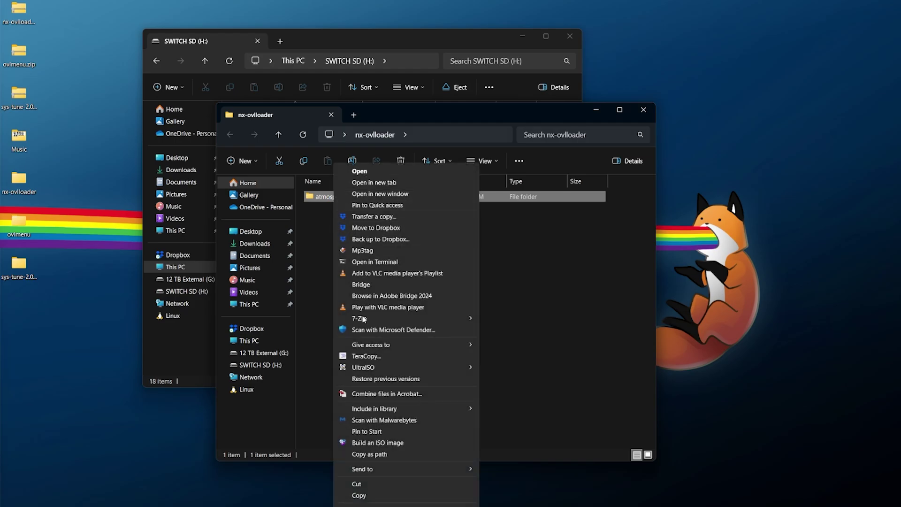
click(359, 495)
key(alt+F4)
right_click(254, 348)
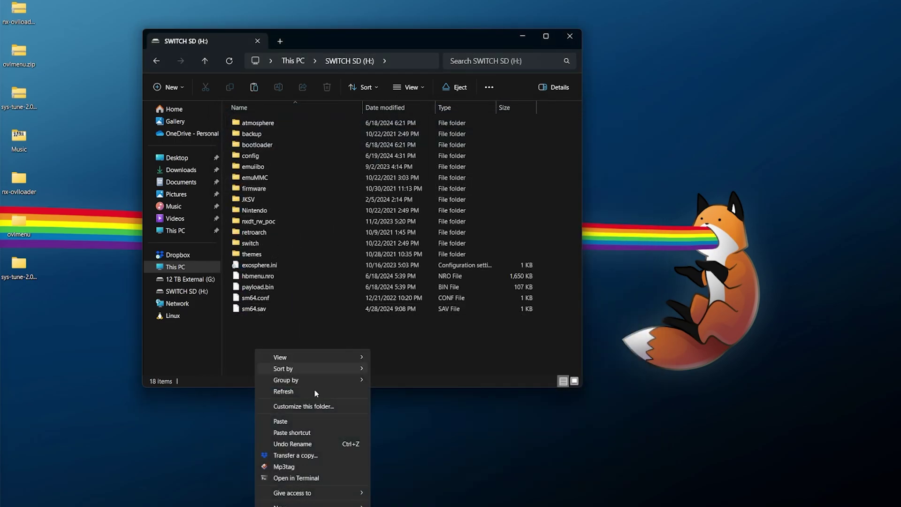
click(298, 421)
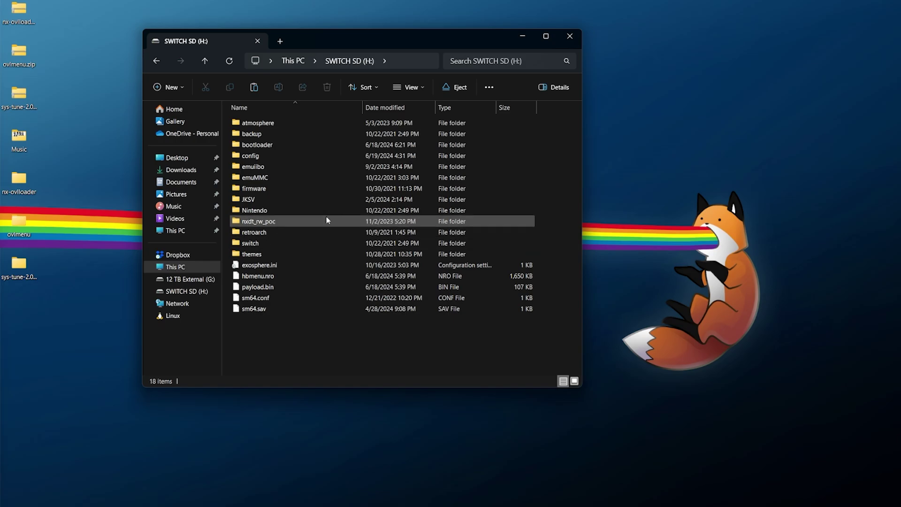
- Copy the switch folder from the extracted ovlmenu folder to the root of SWITCH SD (H:), overwriting all existing files
double_click(27, 225)
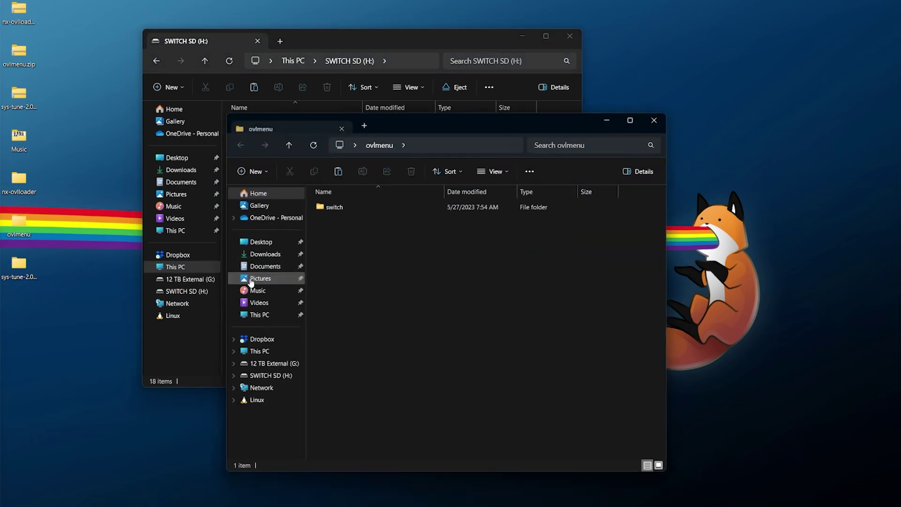
right_click(341, 211)
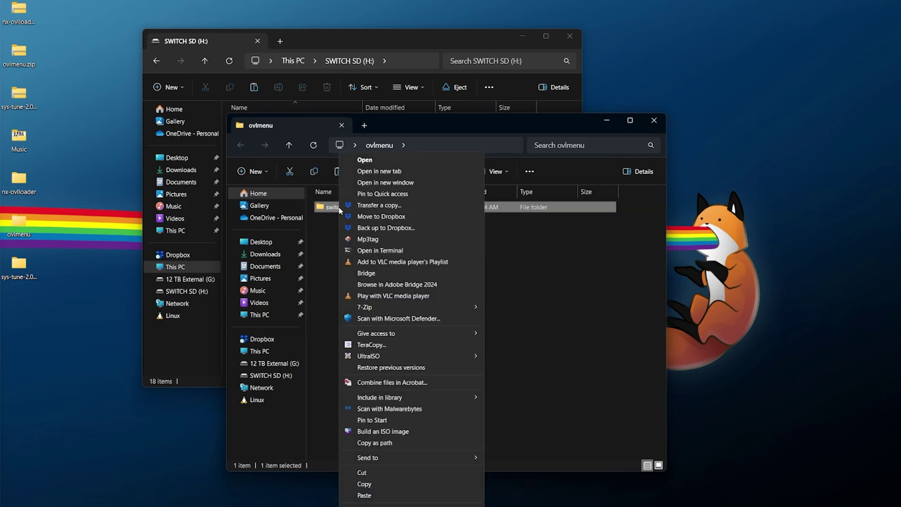
click(375, 484)
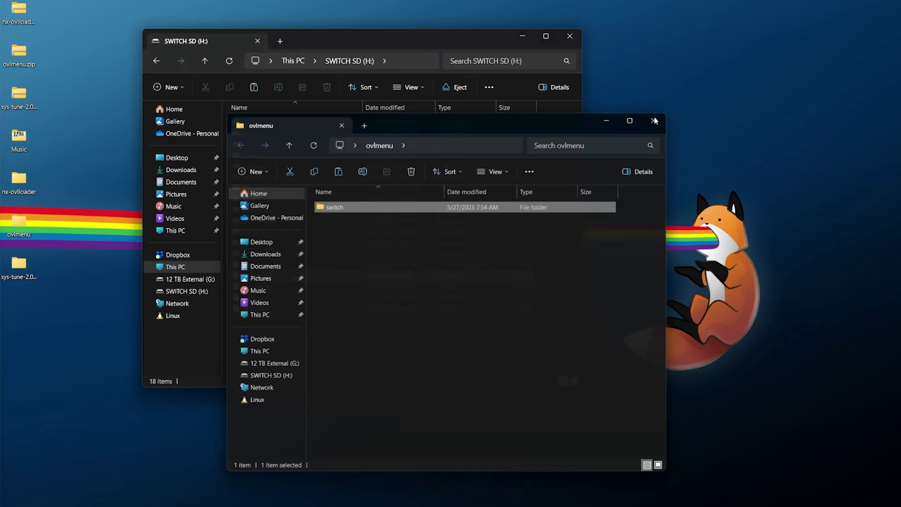
click(653, 120)
right_click(284, 331)
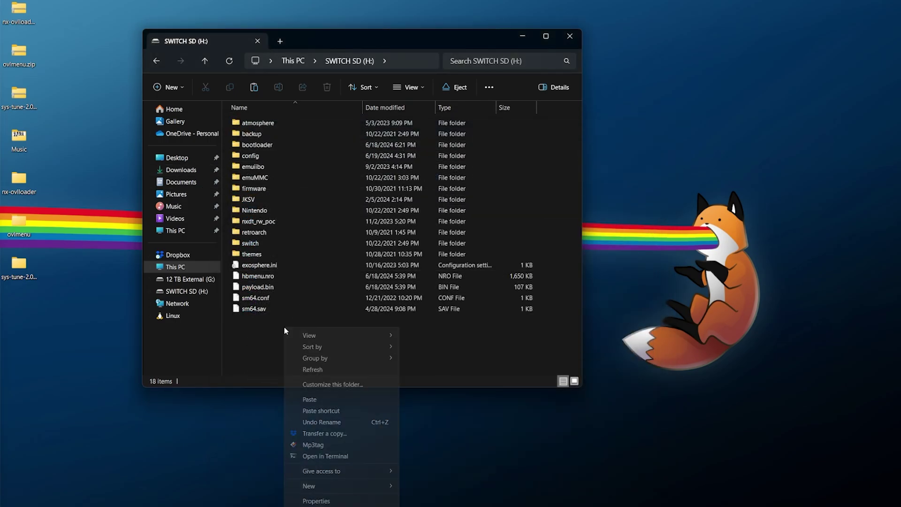
click(307, 398)
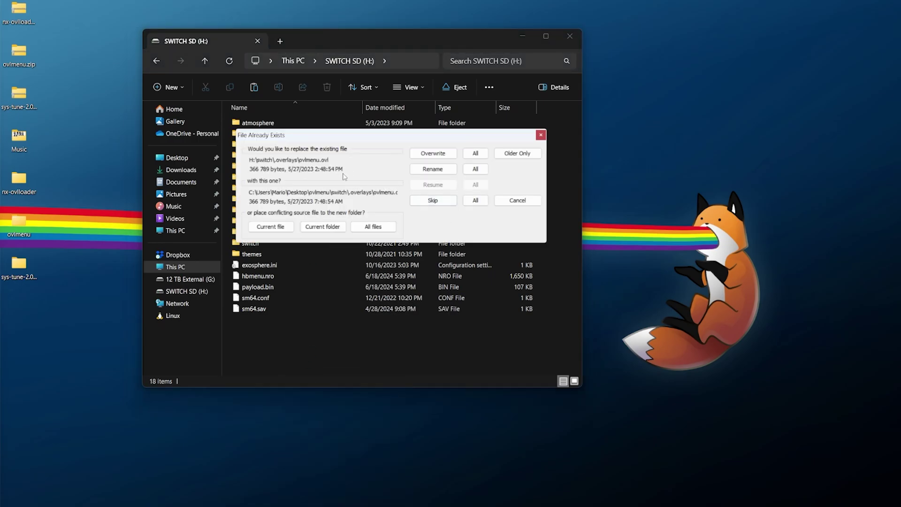
click(476, 154)
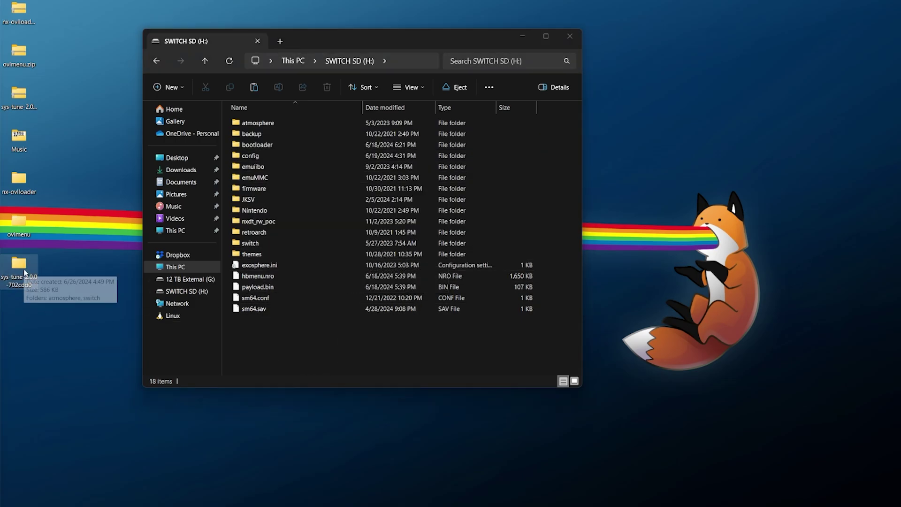
- Copy the atmosphere and switch folders from the extracted sys-tune-2.0.0-702cdd0 folder to the root of SWITCH SD (H:), overwriting all existing files
double_click(31, 265)
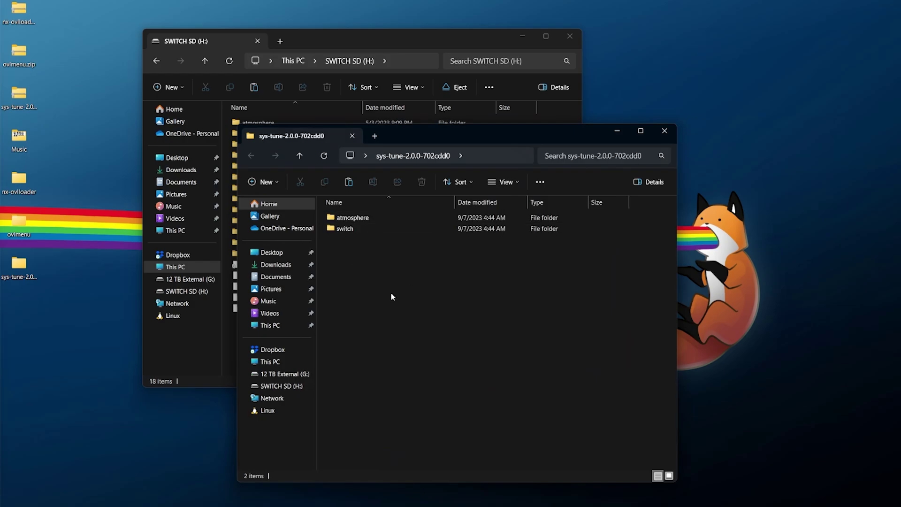
drag(390, 296, 365, 213)
right_click(351, 224)
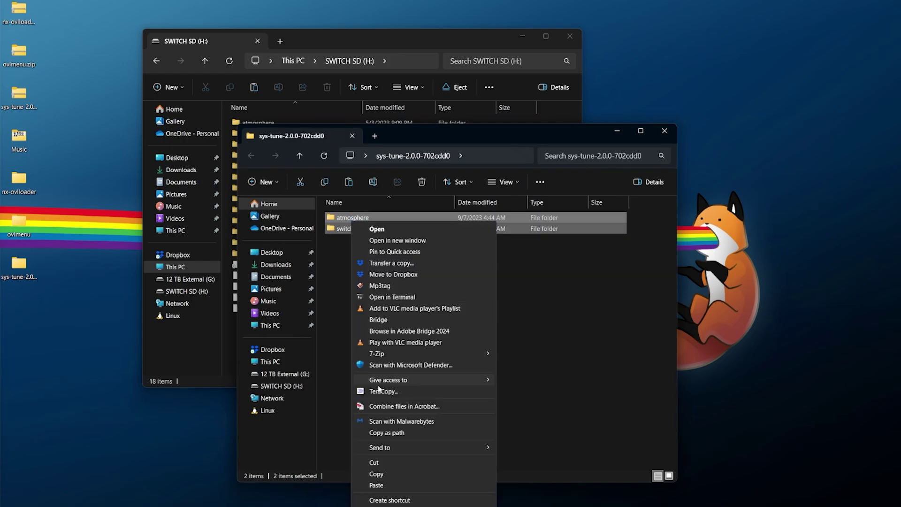
click(376, 473)
click(664, 130)
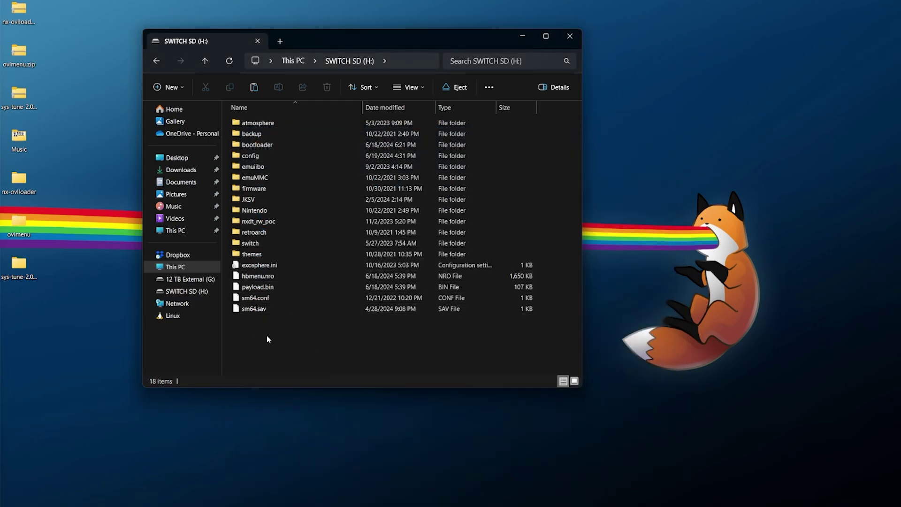
right_click(267, 335)
click(305, 412)
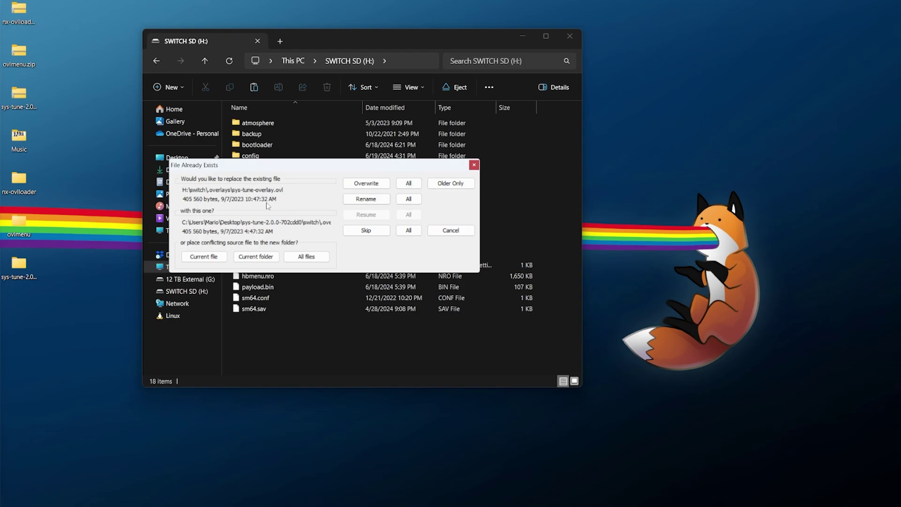
click(409, 184)
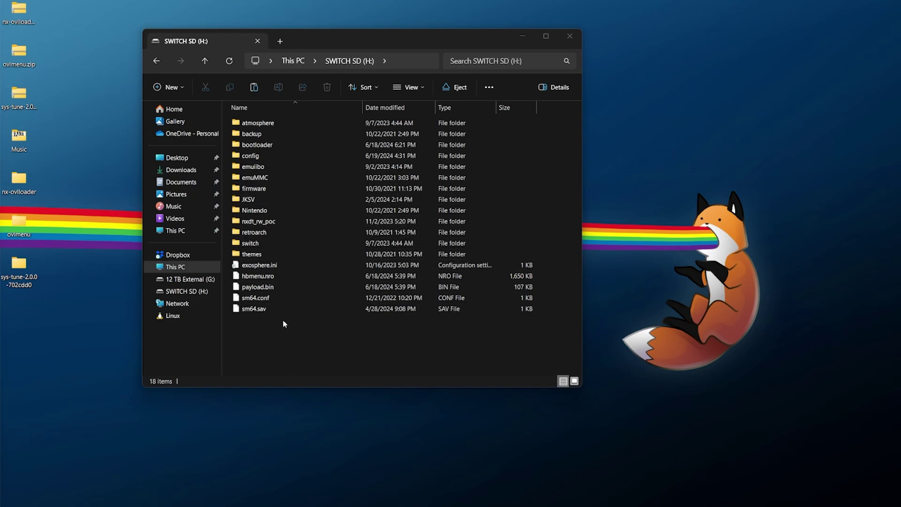
- Open the desktop's Music folder and widen the Name column to read the full file names
double_click(26, 133)
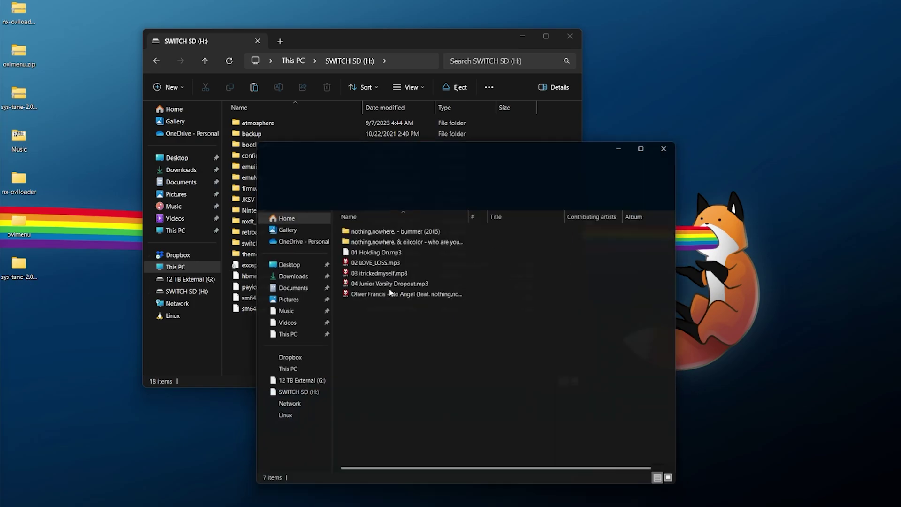
drag(429, 148, 297, 114)
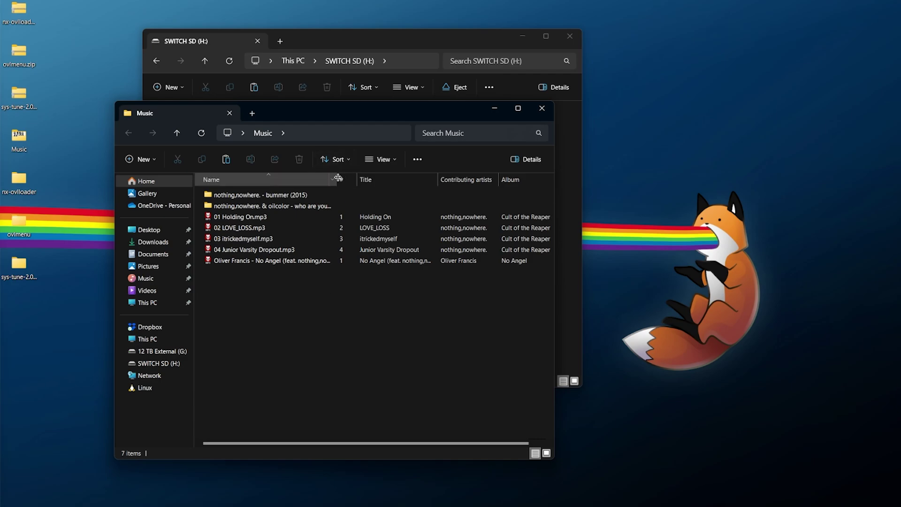
drag(337, 179, 398, 176)
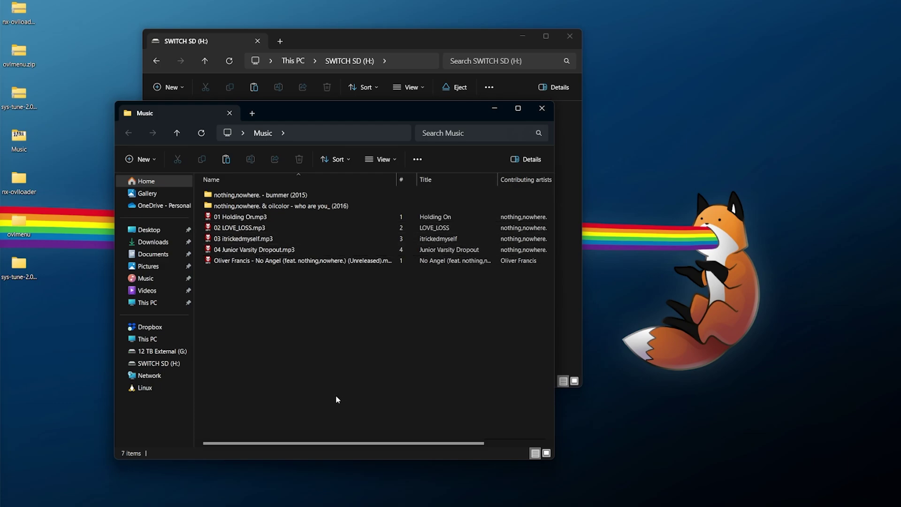
drag(397, 179, 378, 180)
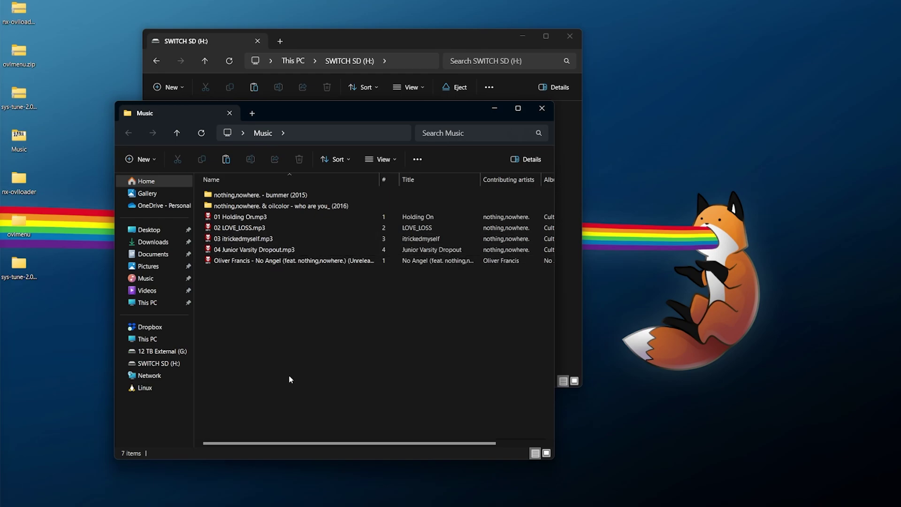
drag(379, 179, 411, 178)
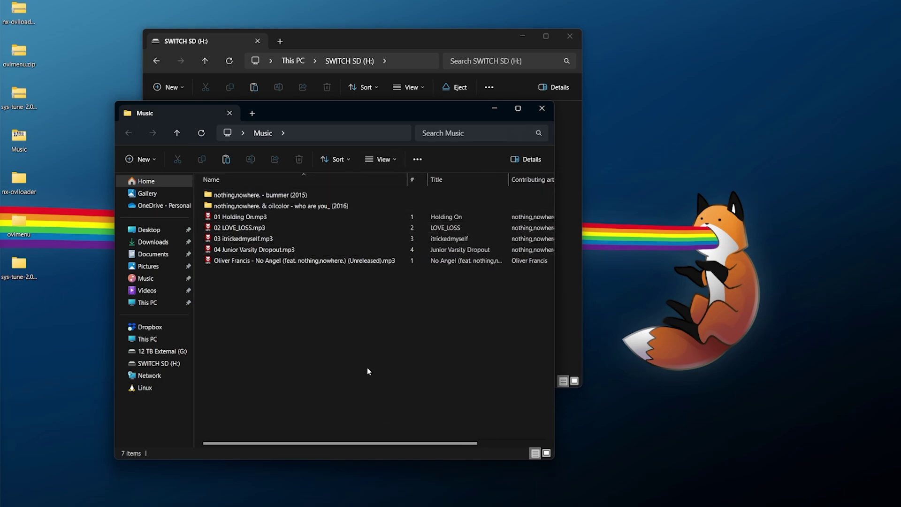
- Check in the Music folder's display options whether file name extensions are shown
click(384, 158)
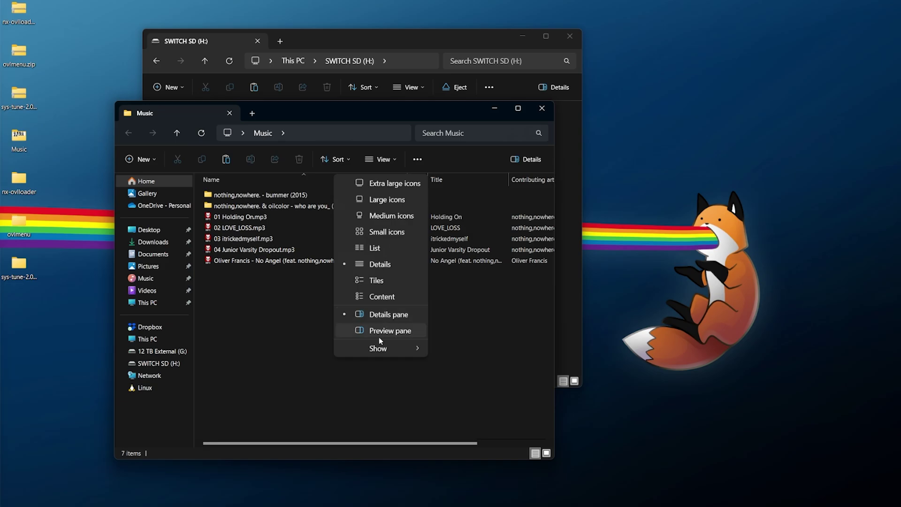
mouse_move(378, 348)
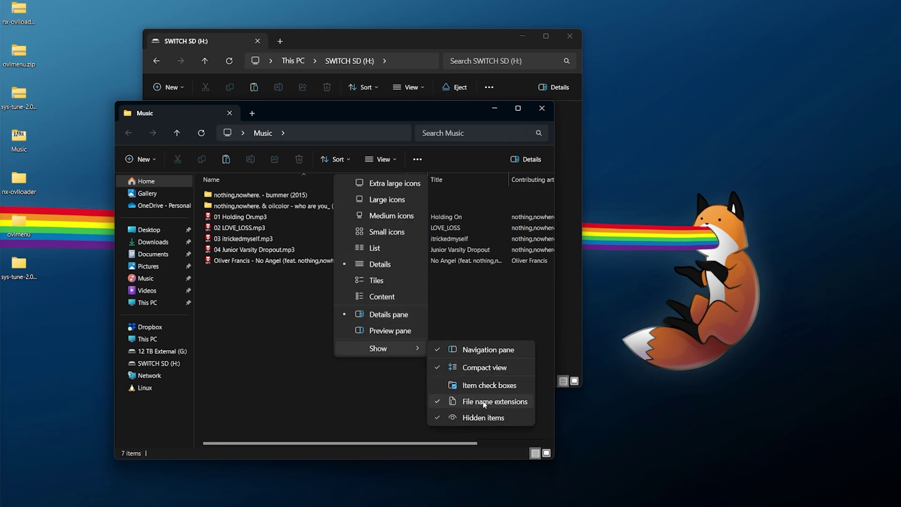
click(279, 324)
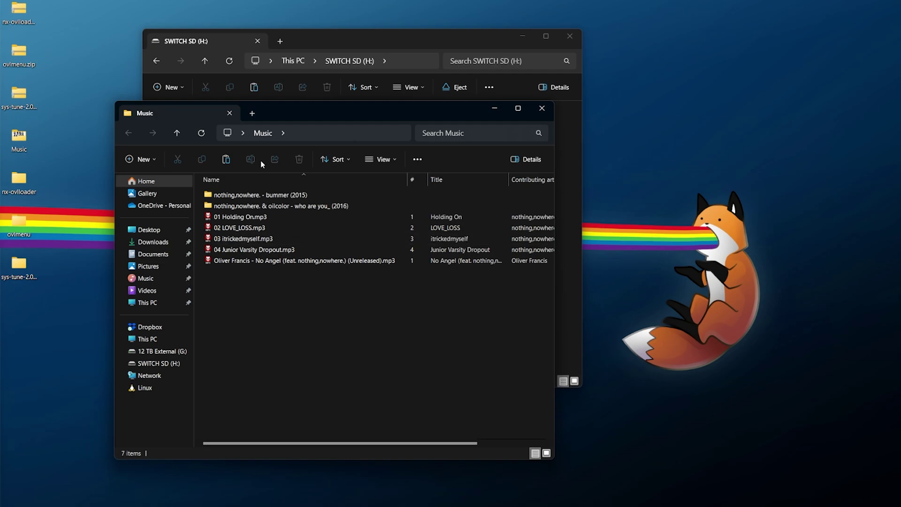
- Create a new folder named Music in the root of the SWITCH SD (H:) drive
click(494, 109)
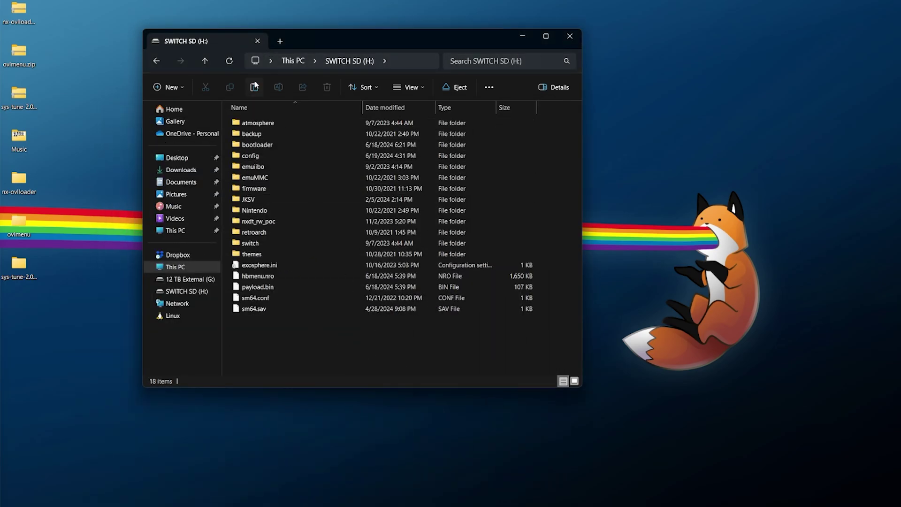
right_click(291, 328)
mouse_move(347, 481)
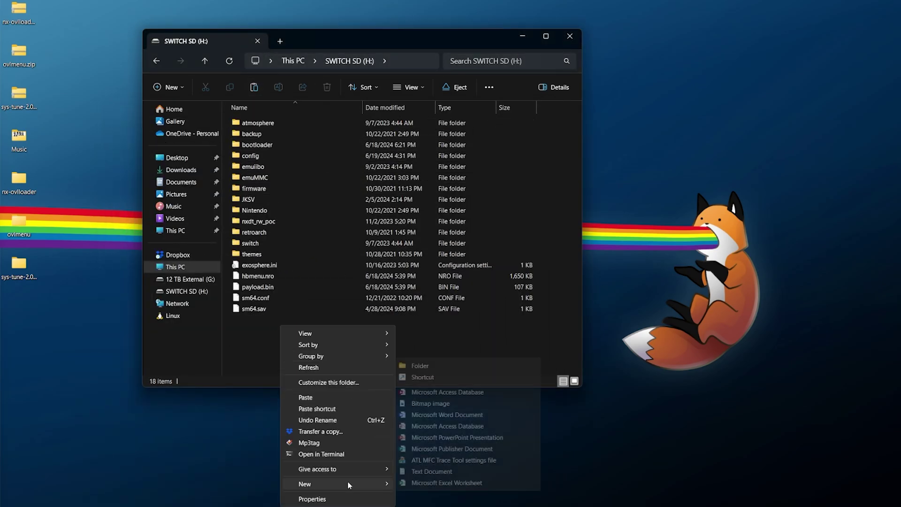
click(419, 366)
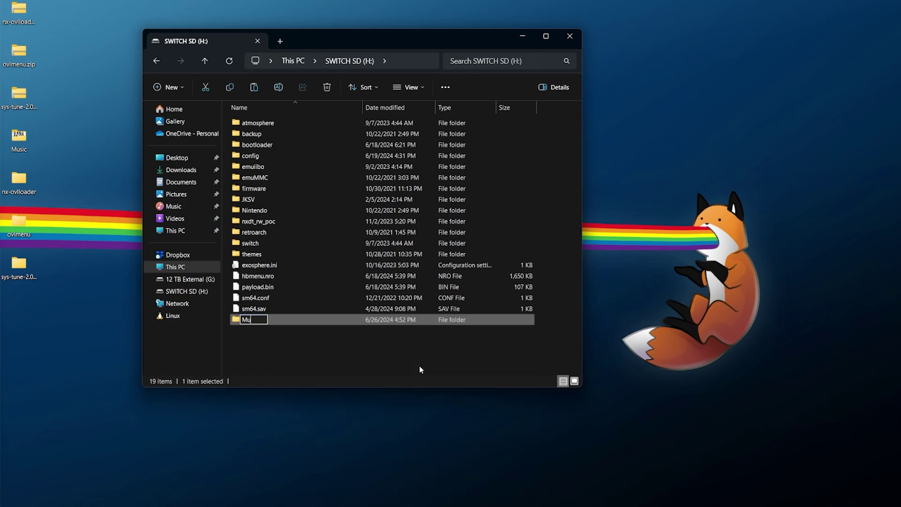
key(Return)
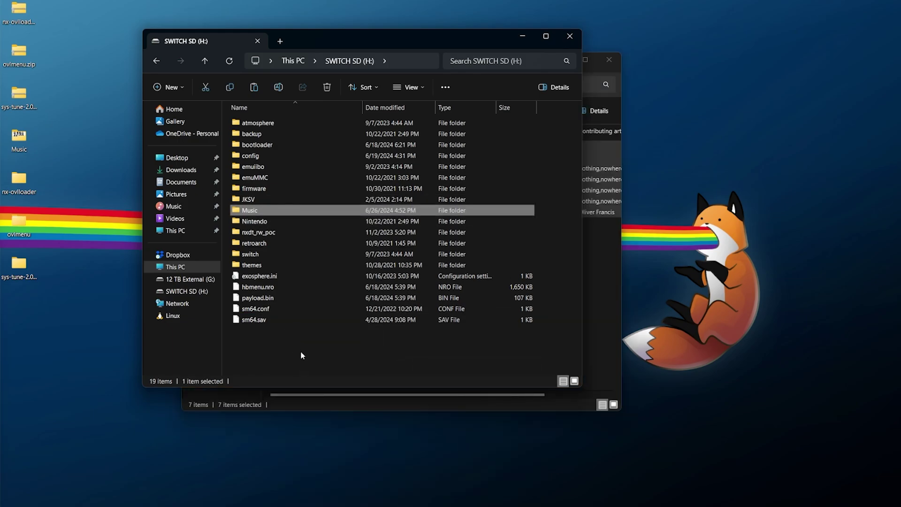
- Copy all songs and album folders from the desktop's Music folder into the Music folder on SWITCH SD (H:)
double_click(261, 212)
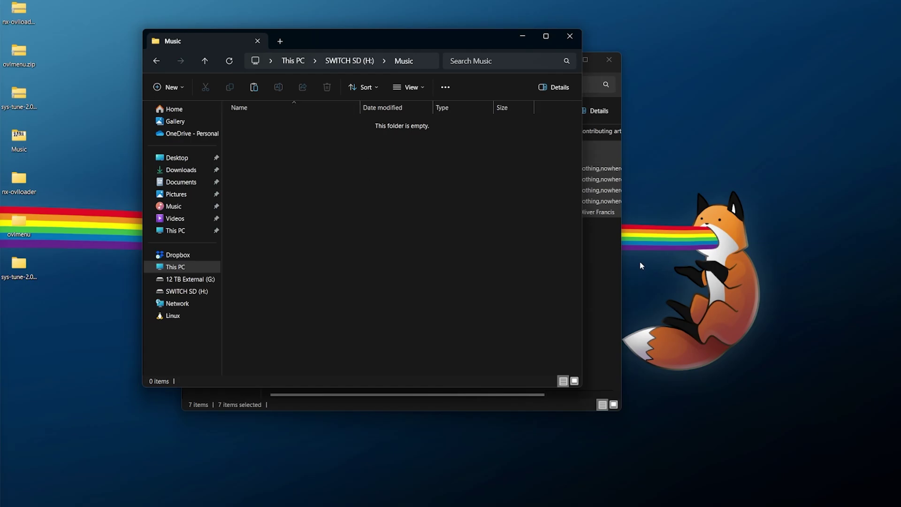
click(600, 212)
drag(354, 183, 329, 144)
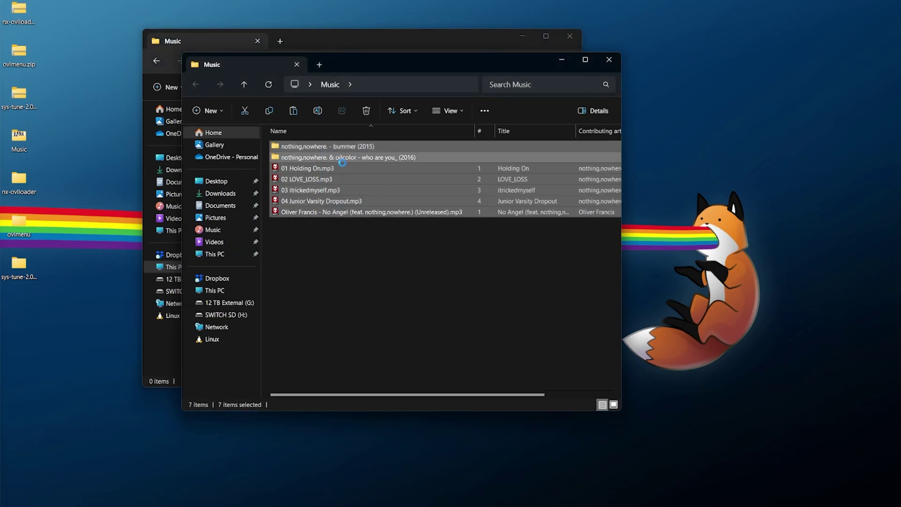
right_click(324, 155)
click(351, 396)
click(608, 60)
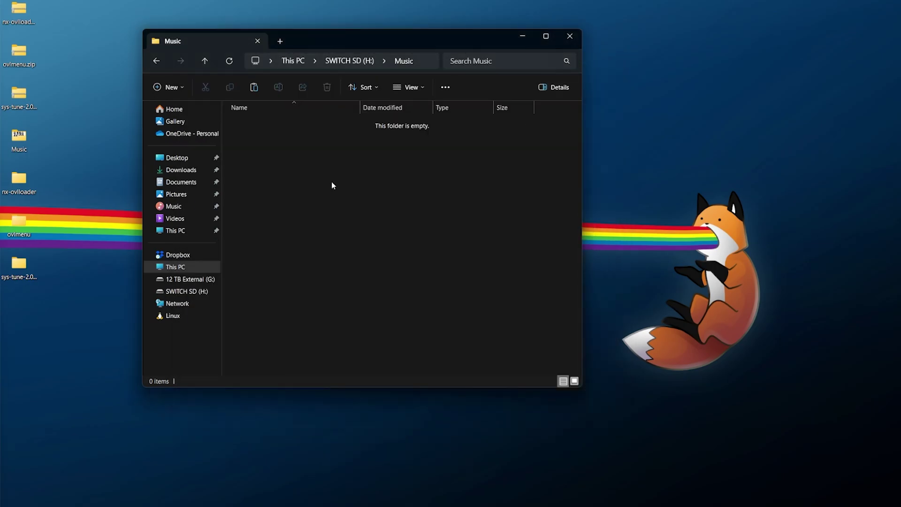
right_click(331, 181)
click(357, 254)
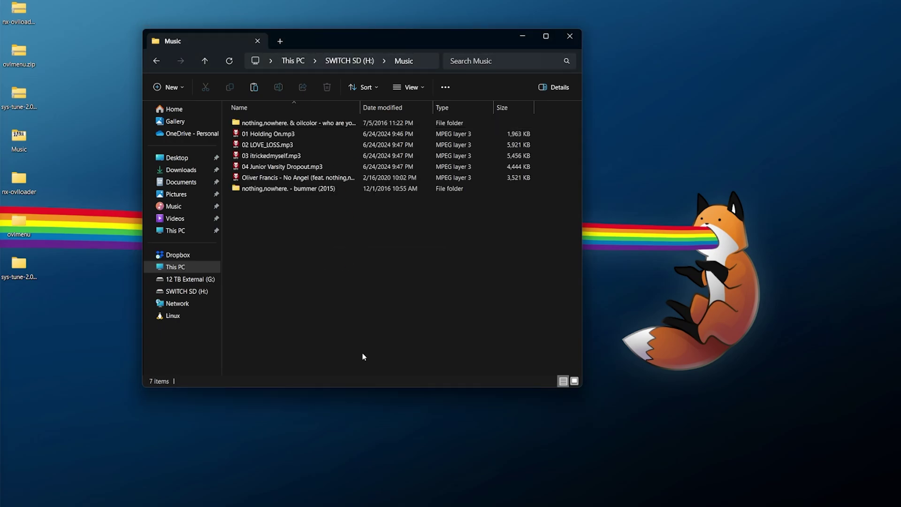
- Eject the SWITCH SD (H:) drive from the computer
click(179, 266)
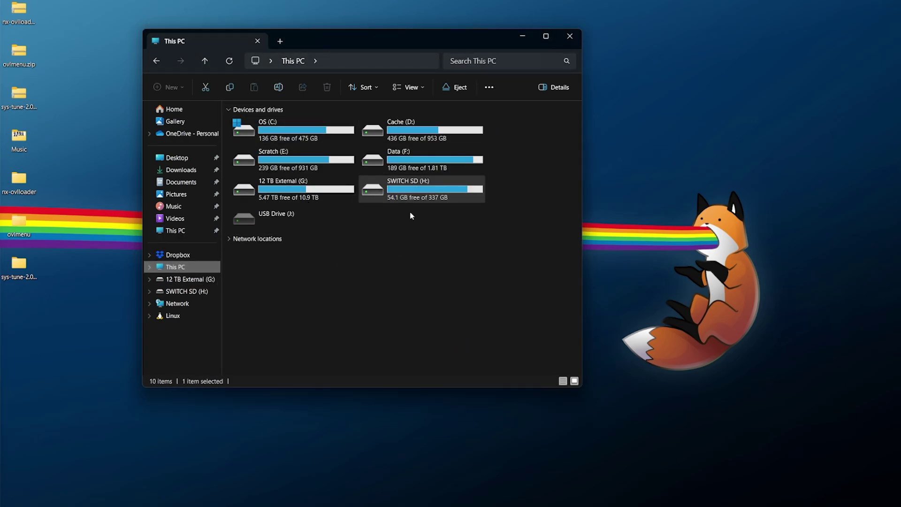
right_click(411, 190)
click(446, 392)
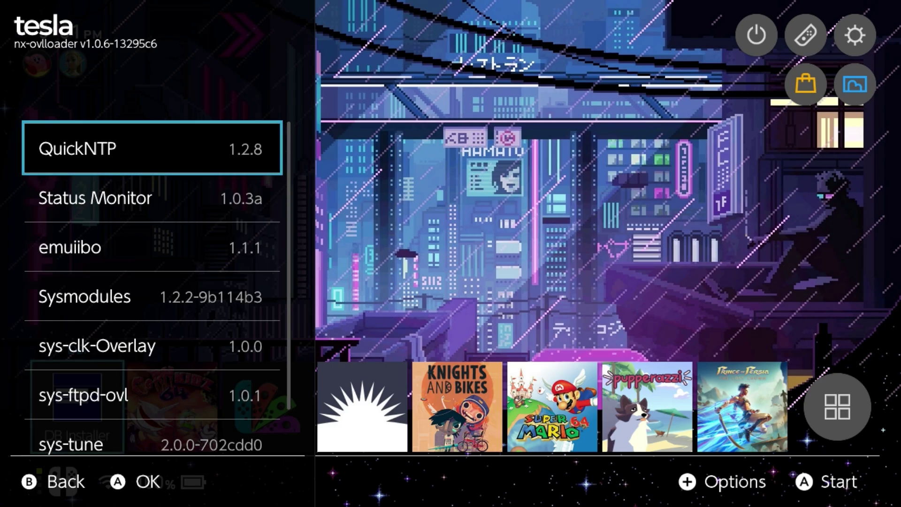
- On the Switch, open the sys-tune overlay from Tesla Menu
key(Down)
key(Down)
key(Down)
key(Down)
key(Down)
key(Down)
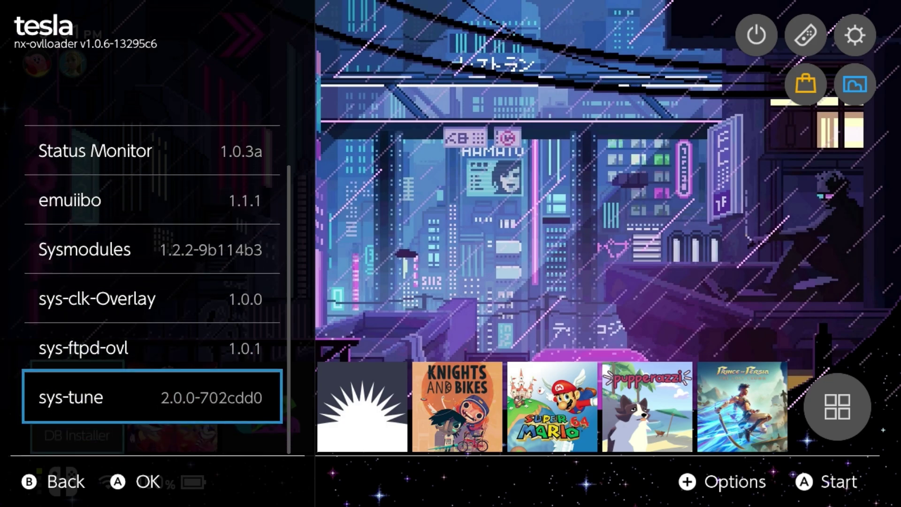
key(Return)
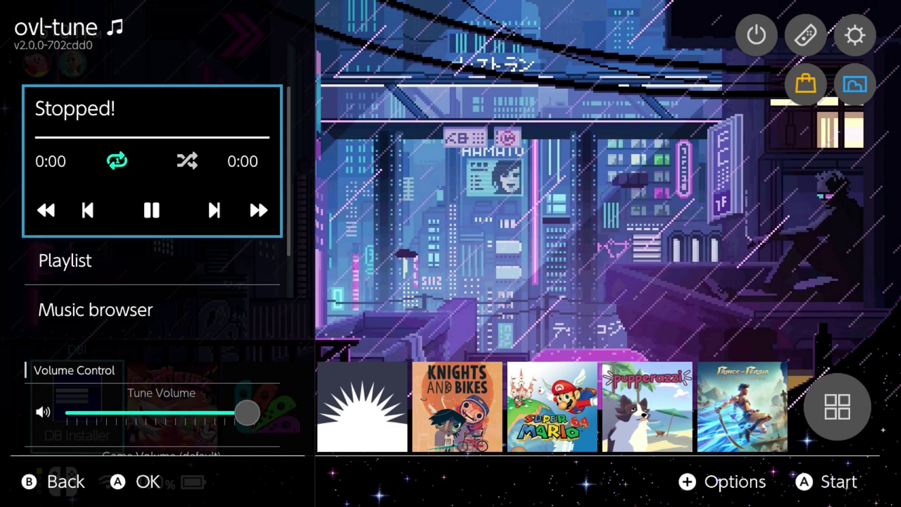
- Open the music browser in the ovl-tune overlay
key(Down)
key(Up)
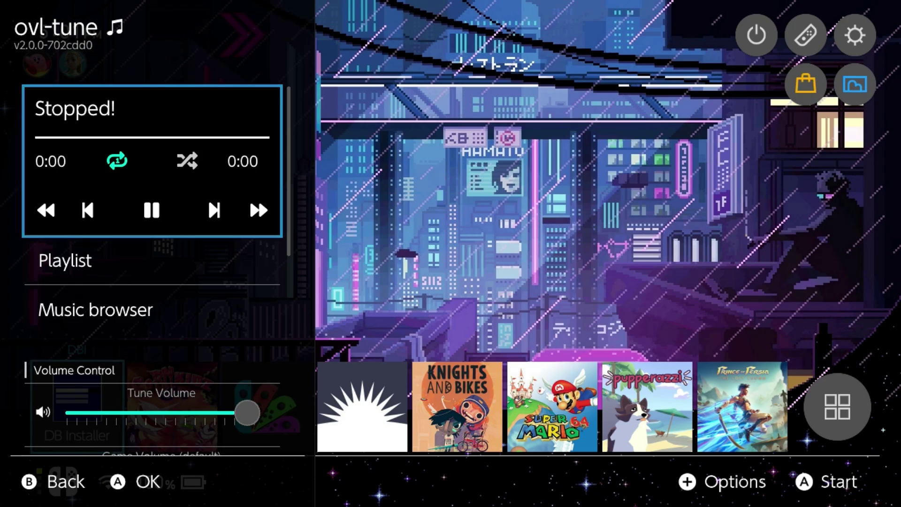
key(Down)
key(Down)
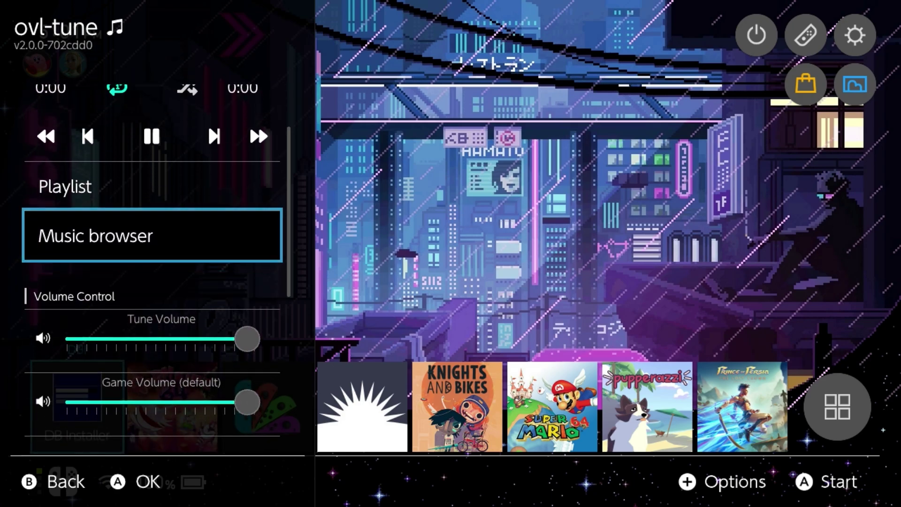
key(Return)
- Look through the album folders and MP3 files listed in the /music/ folder
key(Down)
key(Down)
key(Down)
key(Down)
key(Down)
key(Up)
key(Up)
key(Up)
key(Up)
key(Up)
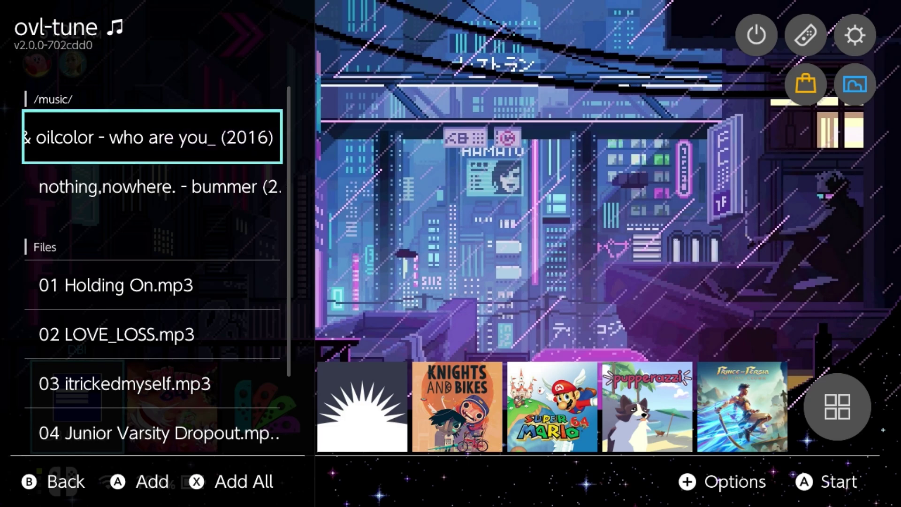
- Browse the tracks inside the nothing,nowhere. & oilcolor - who are you_ (2016) folder and return to the /music/ list
key(Return)
key(Down)
key(Down)
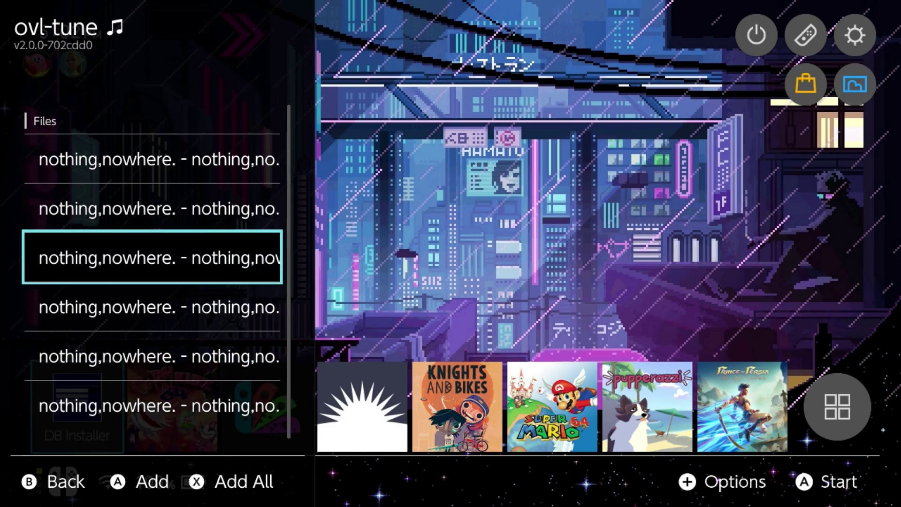
key(Escape)
key(Down)
key(Down)
key(Down)
key(Down)
key(Down)
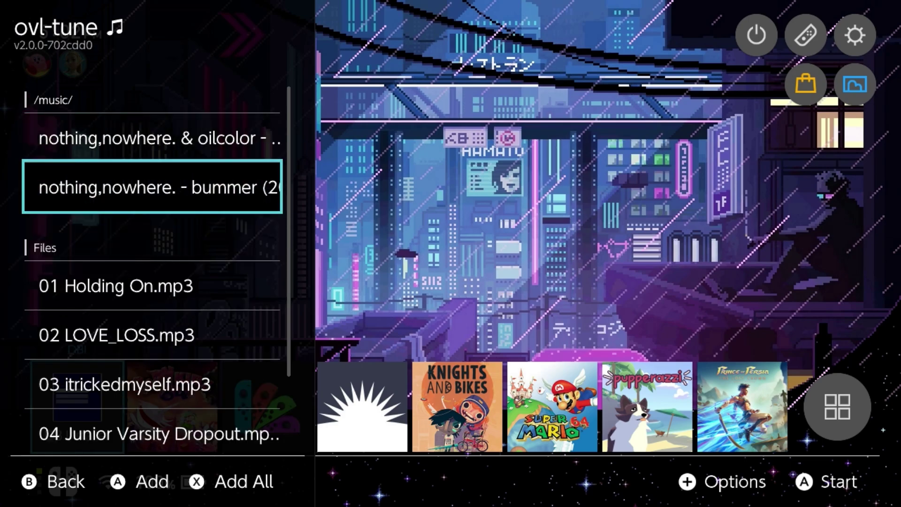
key(Up)
key(Up)
key(Up)
key(Up)
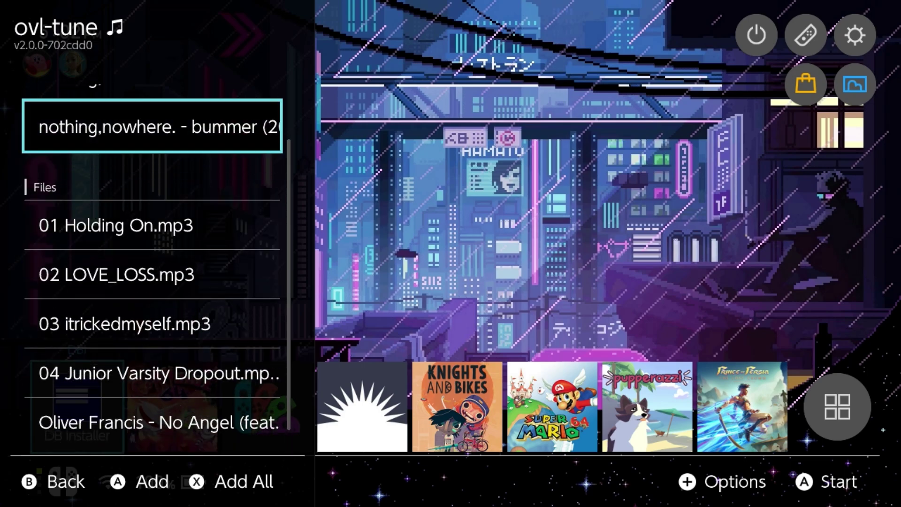
- Add 01 Holding On, 02 LOVE_LOSS, 03 itrickedmyself and Oliver Francis - No Angel from /music/ to the playlist
key(Down)
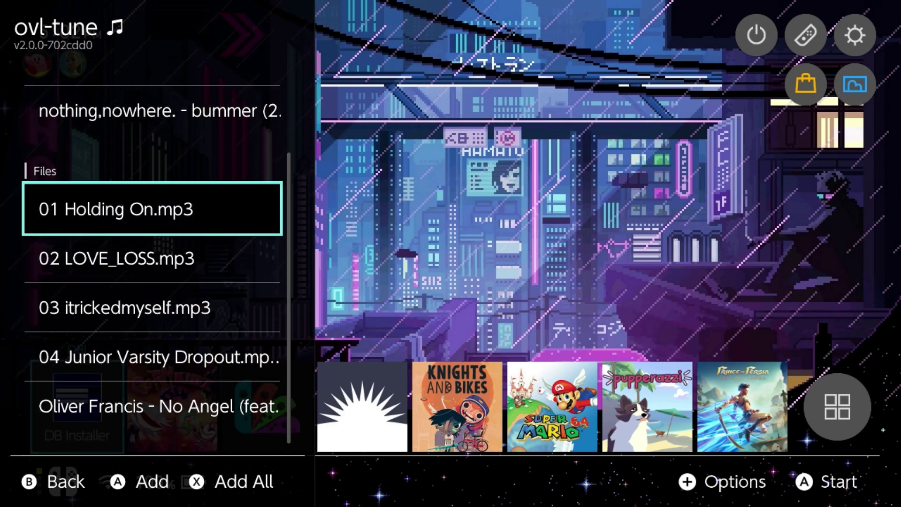
key(Return)
key(Down)
key(Down)
key(Return)
key(Down)
key(Return)
- Add two tracks from the nothing,nowhere. & oilcolor - who are you_ (2016) folder to the playlist and return to /music/
key(Up)
key(Up)
key(Up)
key(Up)
key(Up)
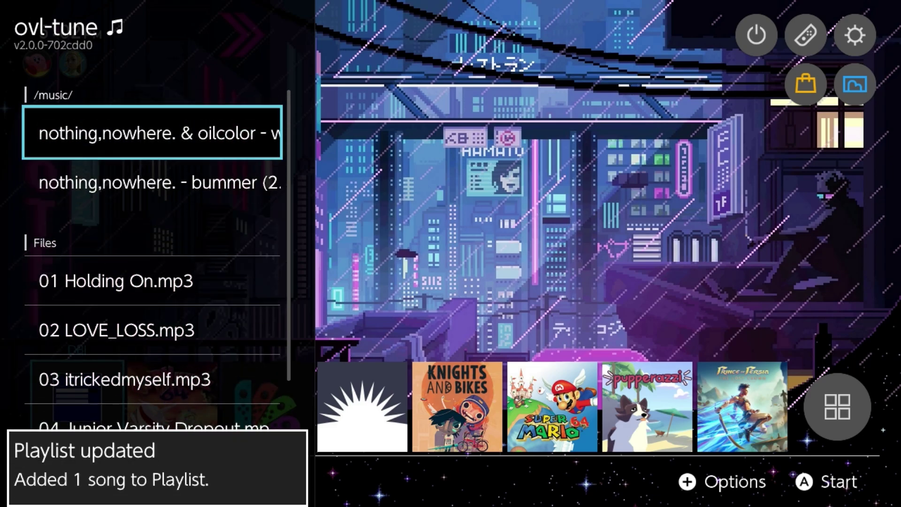
key(Return)
key(Down)
key(Return)
key(Down)
key(Down)
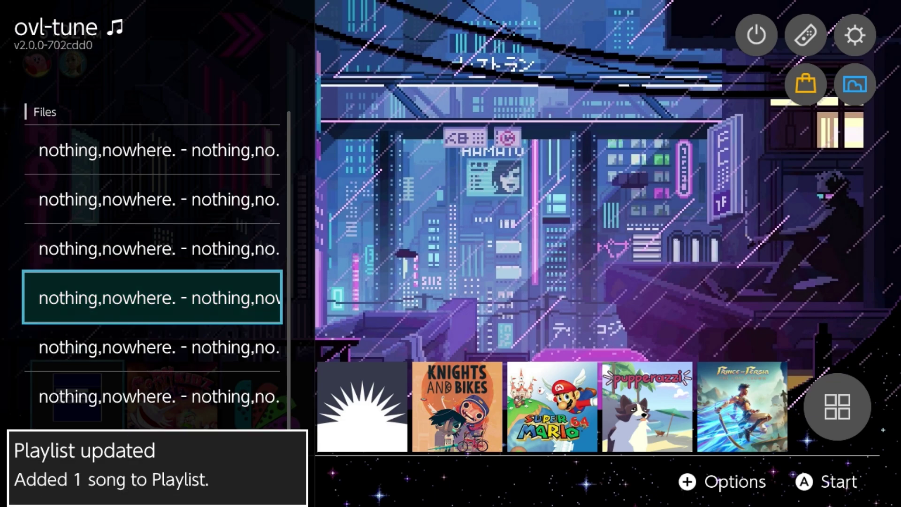
key(Up)
key(Up)
key(Up)
key(Escape)
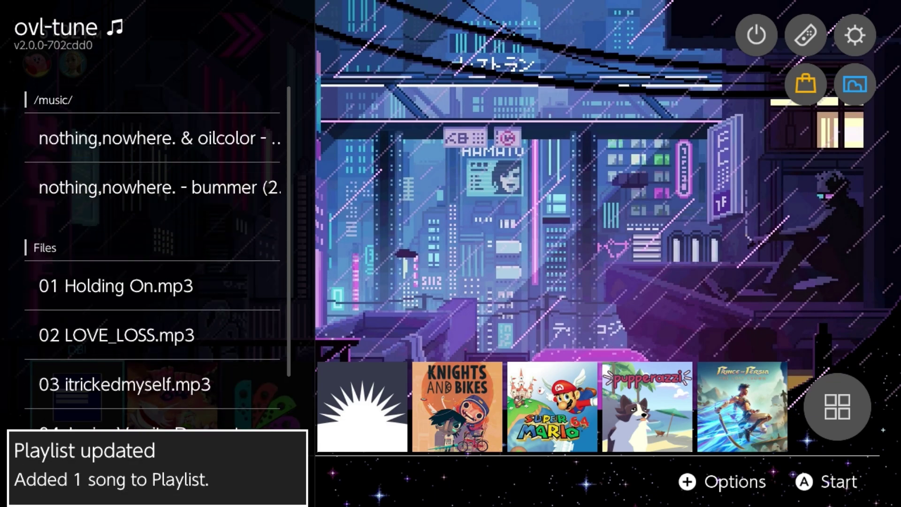
- Leave the music browser, open the playlist and look through the queued songs
key(Escape)
key(Up)
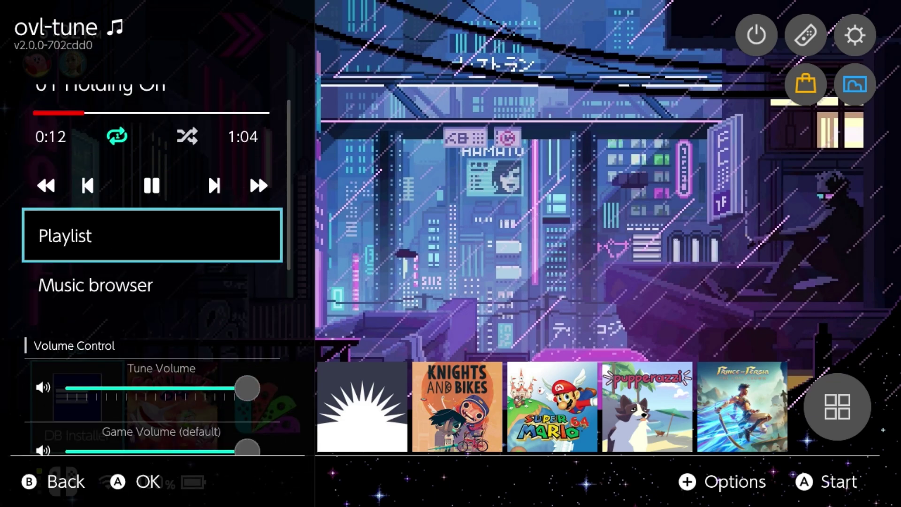
key(Return)
key(Down)
key(Down)
key(Down)
key(Down)
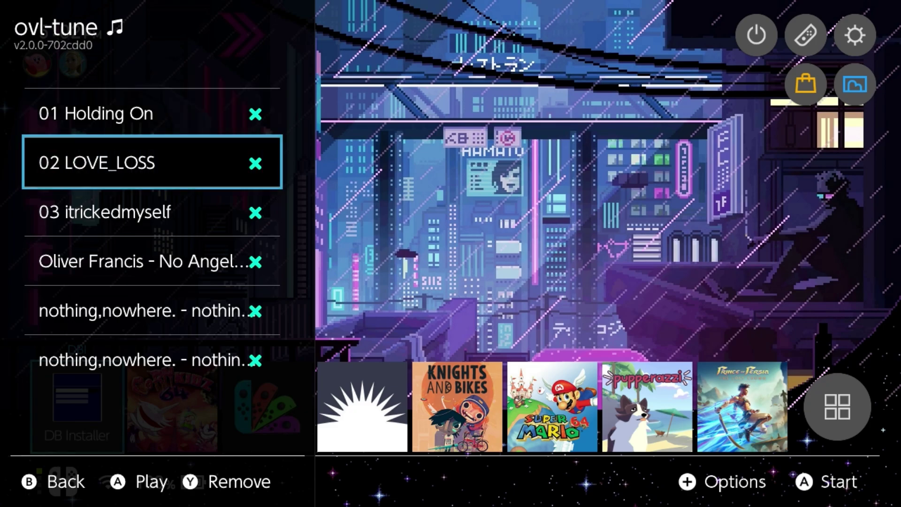